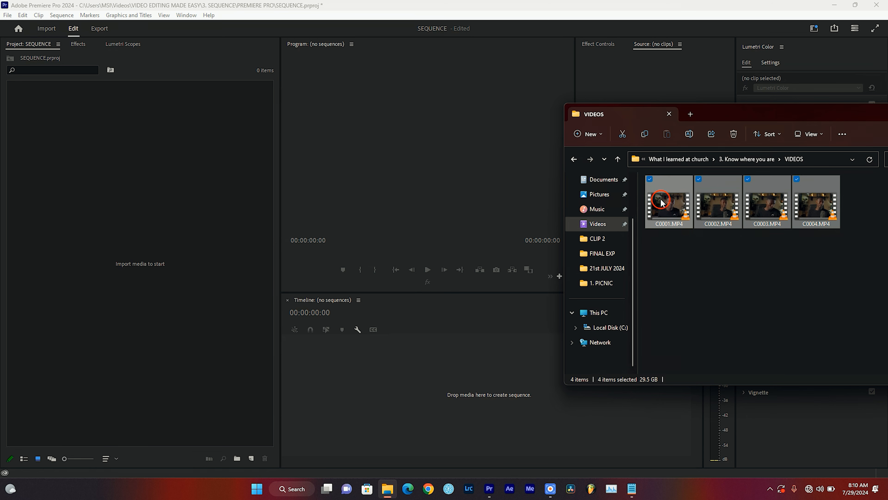
- Create a sequence by placing the four clips C0001.MP4 to C0004.MP4 from the VIDEOS folder in the empty timeline
{"action": "left_click_drag", "start_coordinate": [668, 206], "coordinate": [371, 401]}
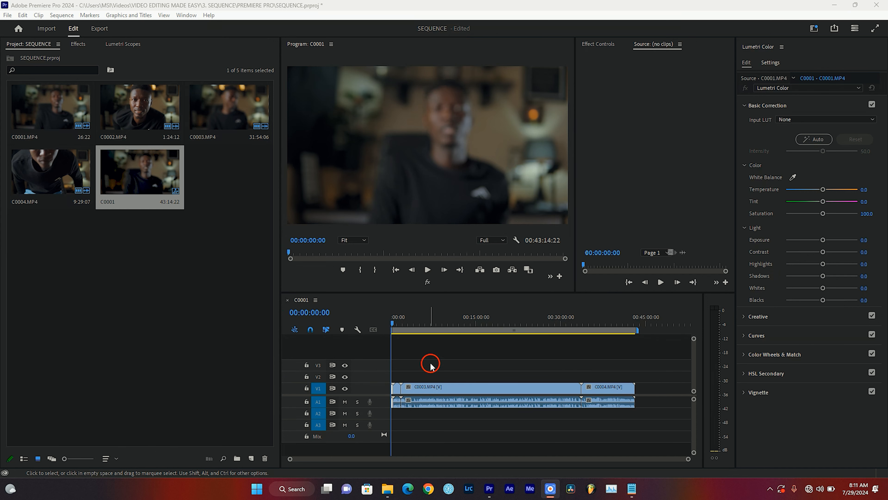
{"action": "left_click", "coordinate": [154, 177]}
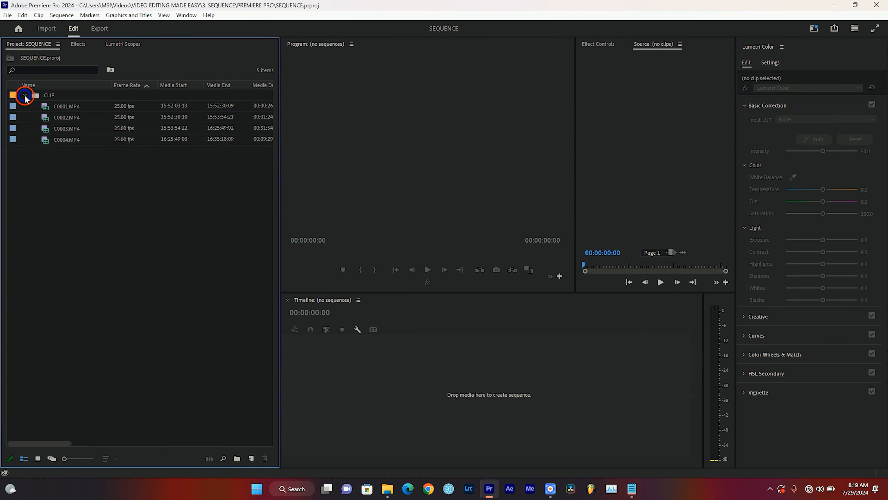
- Create a new sequence from the four clips C0001.MP4 to C0004.MP4 in the CLIP bin
{"action": "left_click_drag", "start_coordinate": [105, 167], "coordinate": [58, 106]}
{"action": "right_click", "coordinate": [56, 105]}
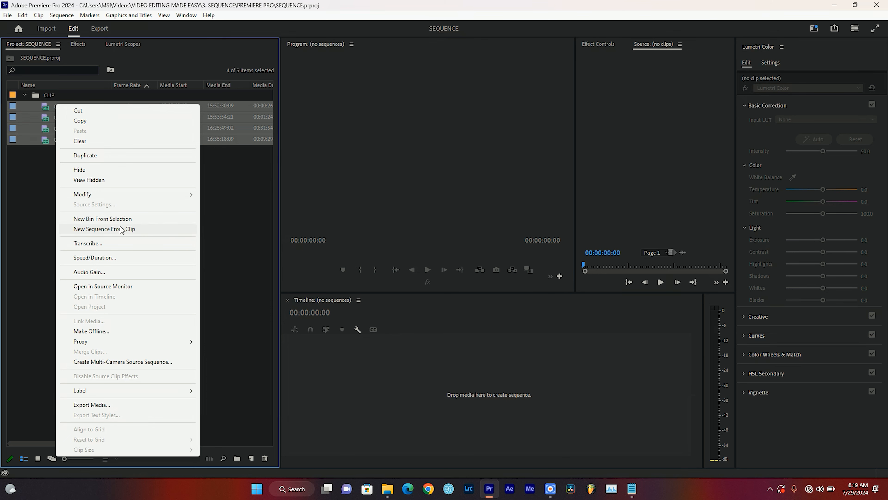
{"action": "left_click", "coordinate": [121, 229]}
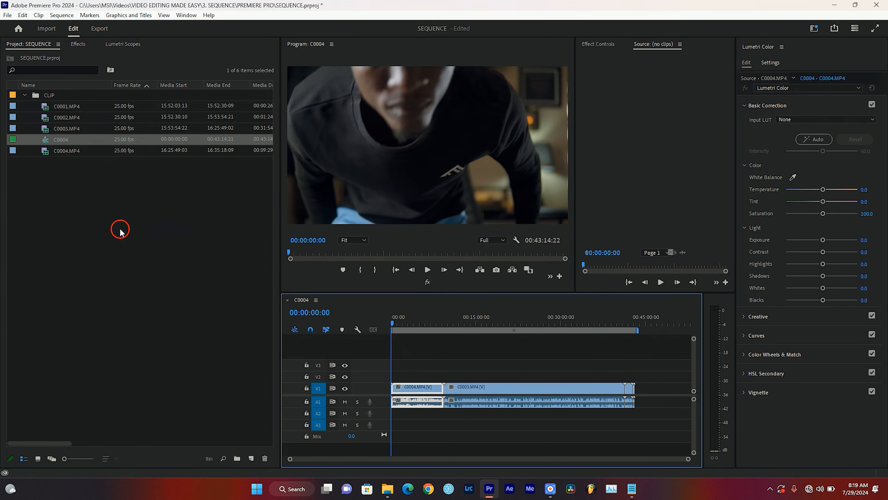
- Delete all the video and audio clips from the C0004 sequence timeline
{"action": "left_click_drag", "start_coordinate": [638, 358], "coordinate": [336, 433]}
{"action": "left_click", "coordinate": [502, 361]}
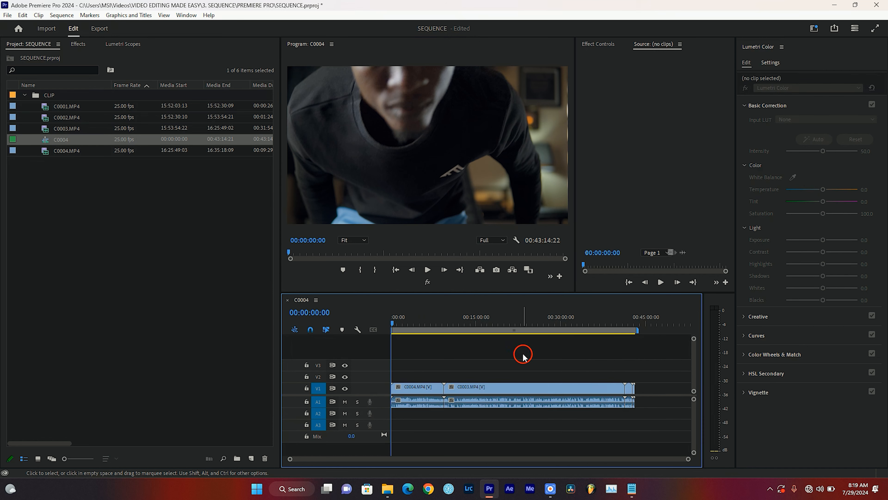
{"action": "left_click_drag", "start_coordinate": [647, 364], "coordinate": [310, 404]}
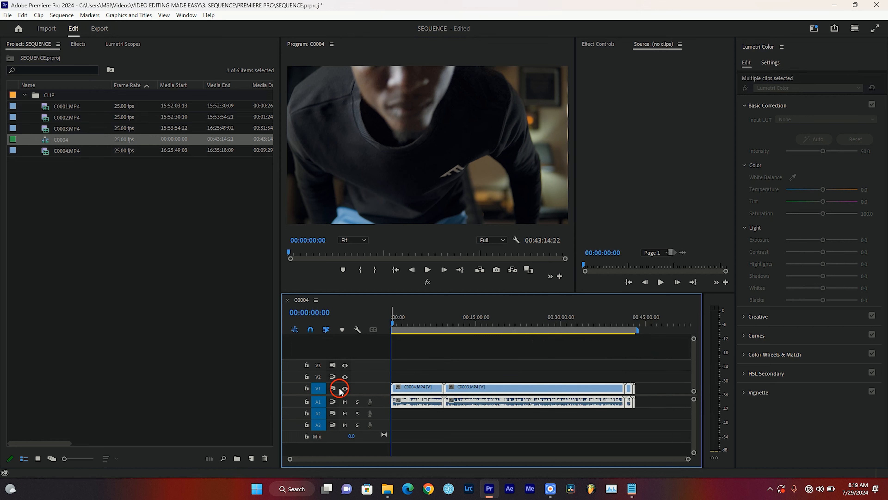
{"action": "key", "text": "Delete"}
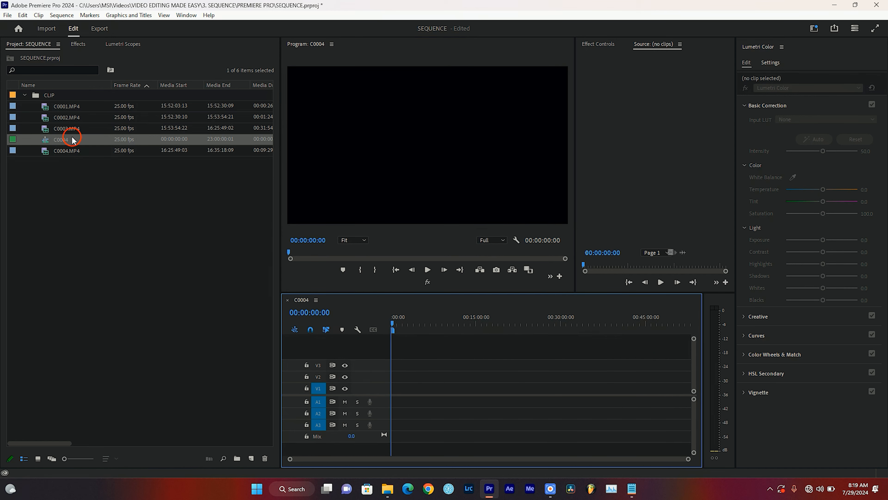
- Delete the emptied C0004 sequence from the CLIP bin of the project
{"action": "left_click", "coordinate": [111, 119]}
{"action": "left_click", "coordinate": [115, 142]}
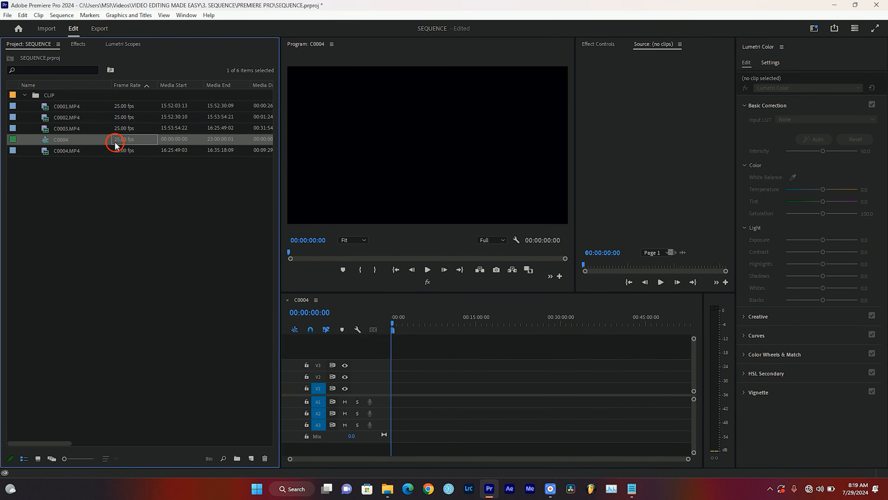
{"action": "key", "text": "Delete"}
{"action": "left_click", "coordinate": [144, 186]}
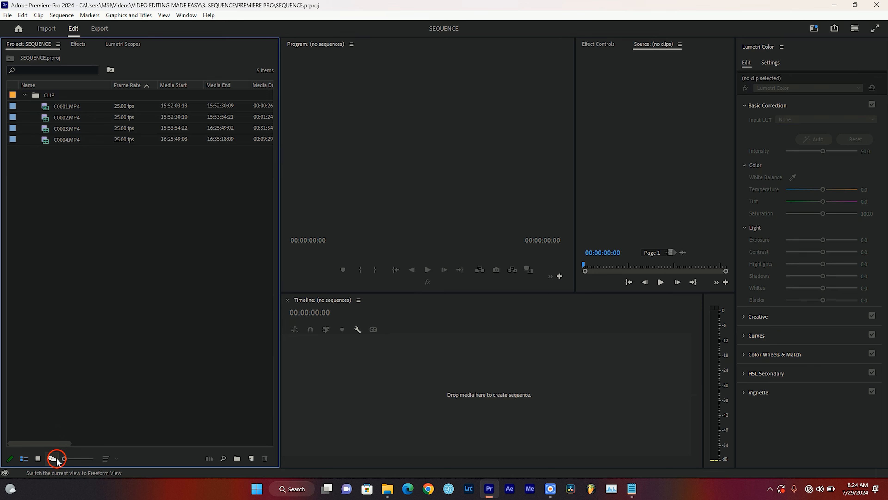
- Examine the clips' video and audio info columns in the CLIP bin and the file properties of C0001.MP4
{"action": "left_click_drag", "start_coordinate": [54, 443], "coordinate": [151, 425]}
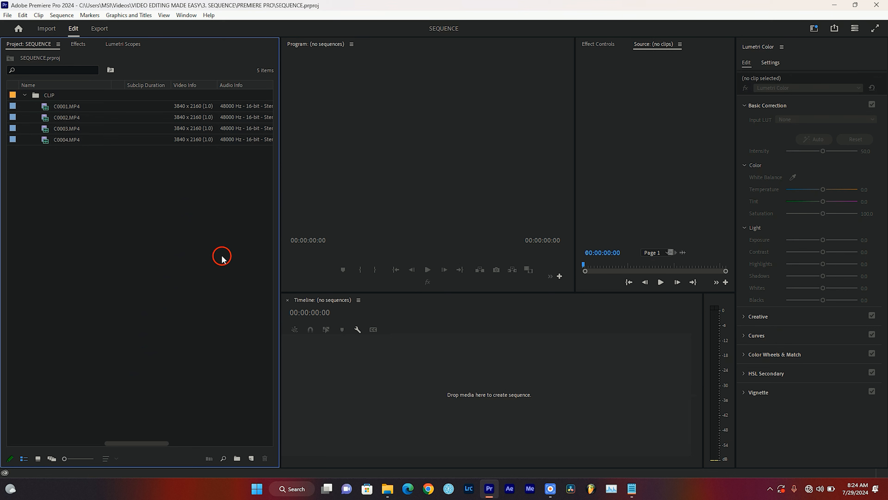
{"action": "left_click_drag", "start_coordinate": [157, 442], "coordinate": [155, 443]}
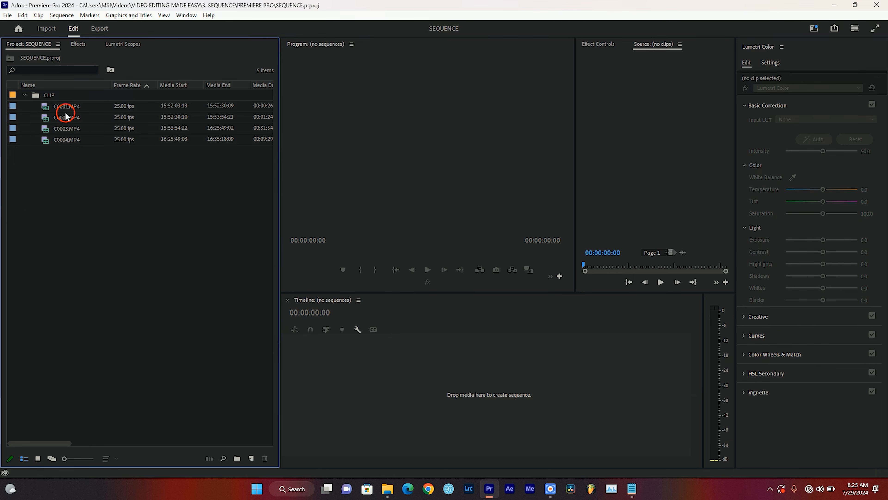
{"action": "left_click", "coordinate": [73, 102]}
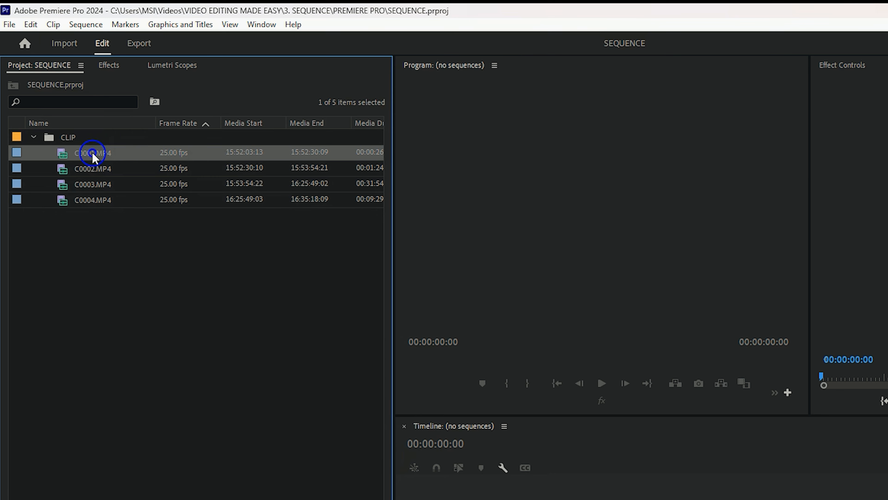
{"action": "right_click", "coordinate": [66, 106]}
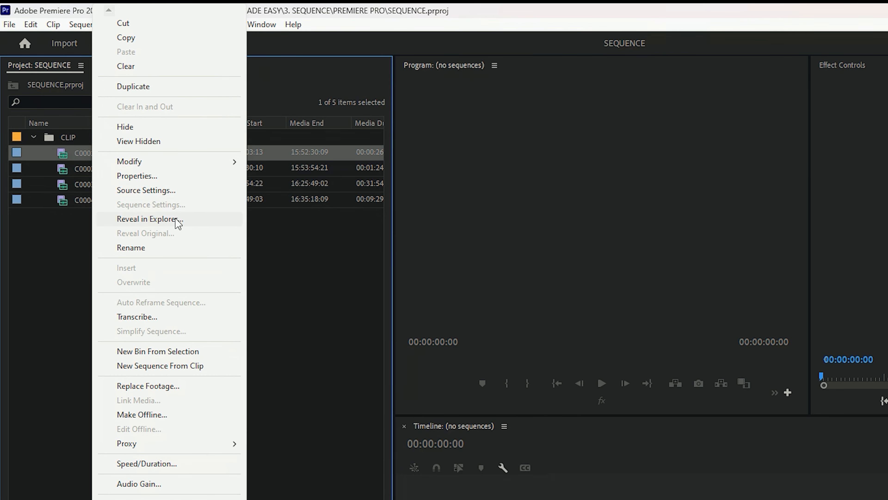
{"action": "left_click", "coordinate": [146, 175]}
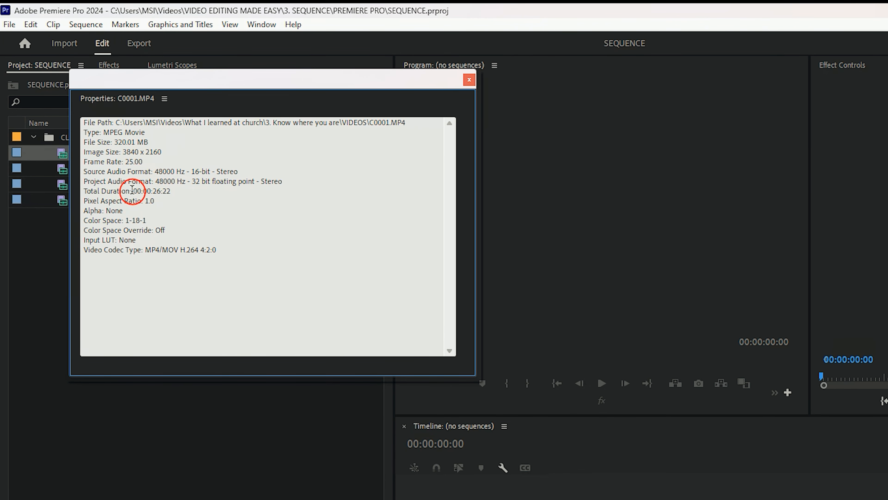
{"action": "left_click", "coordinate": [364, 411]}
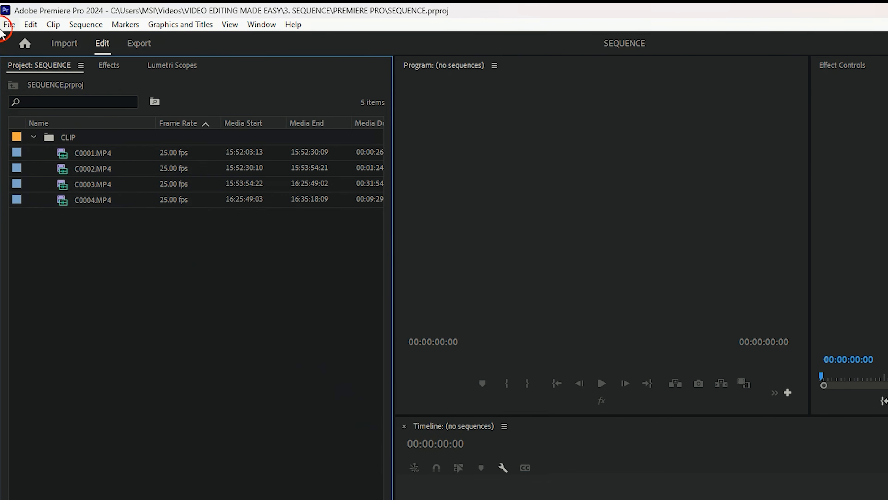
- Open the settings for a new sequence and set a custom frame size of 3840 by 2160
{"action": "left_click", "coordinate": [8, 25]}
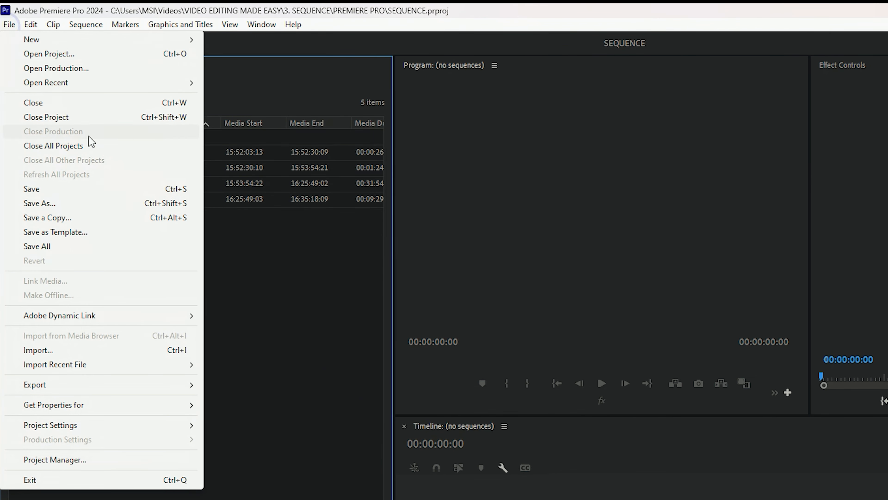
{"action": "mouse_move", "coordinate": [172, 43]}
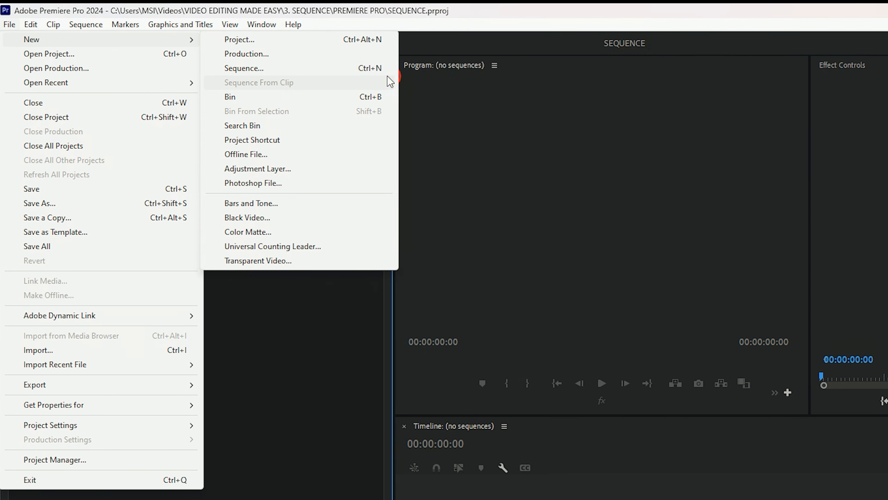
{"action": "left_click", "coordinate": [394, 88]}
{"action": "left_click", "coordinate": [269, 70]}
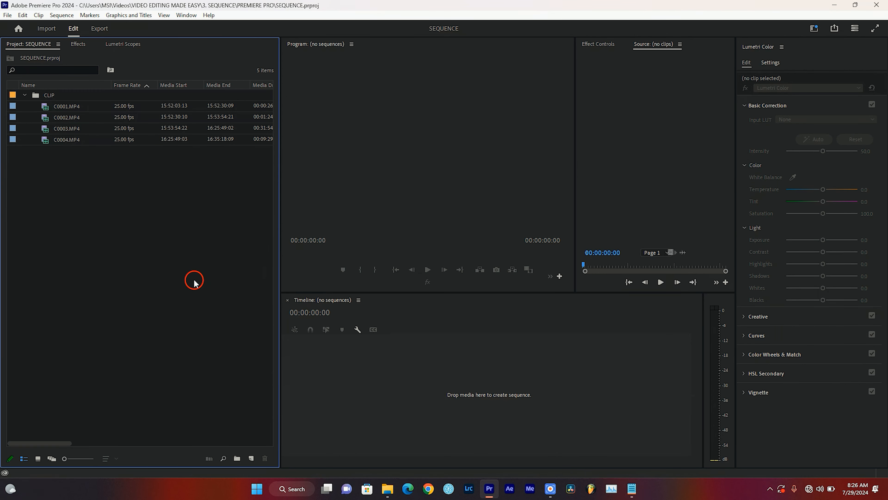
{"action": "key", "text": "ctrl+n"}
{"action": "left_click", "coordinate": [320, 55]}
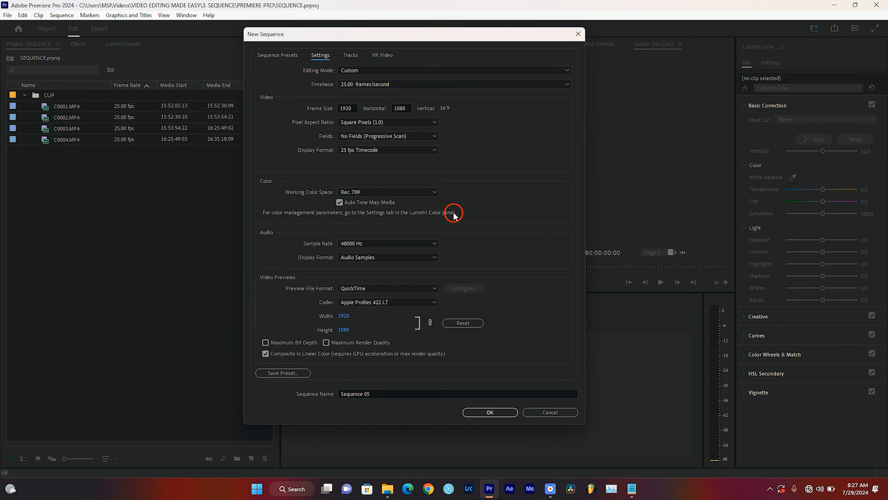
{"action": "left_click", "coordinate": [446, 72]}
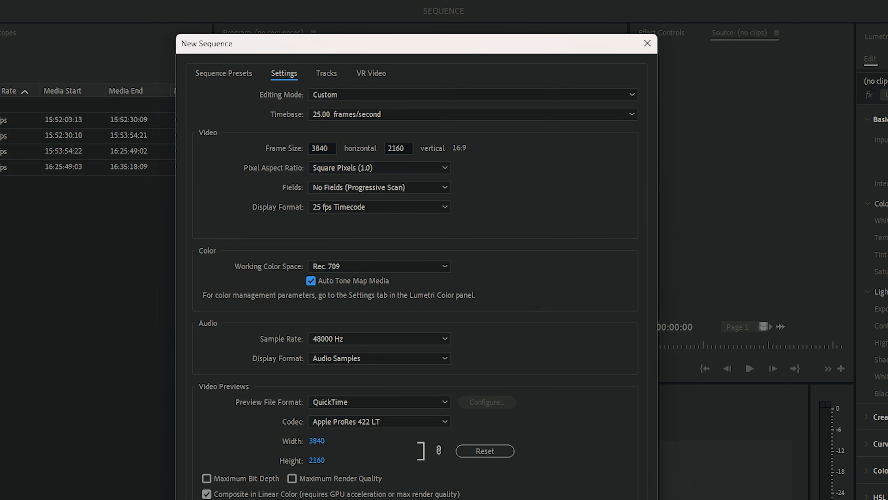
- Review the timebase options for the new sequence and compare them with the clips' frame rates in the CLIP bin
{"action": "left_click", "coordinate": [402, 114]}
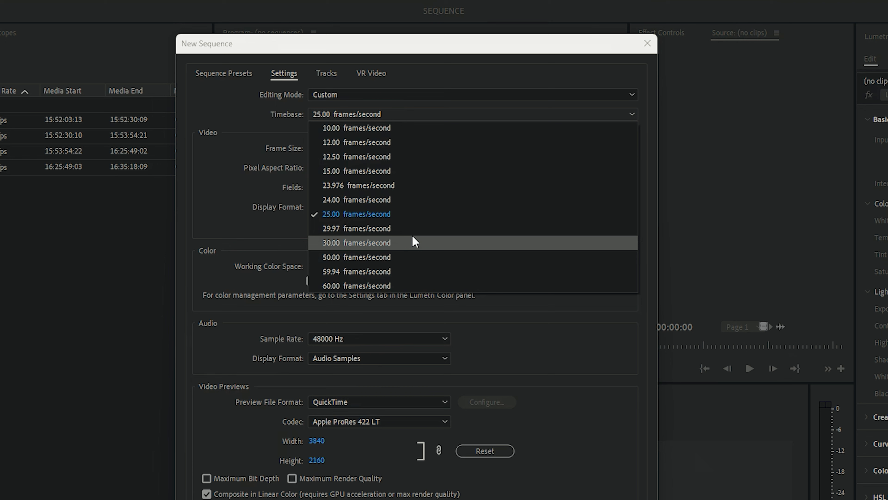
{"action": "left_click", "coordinate": [472, 115]}
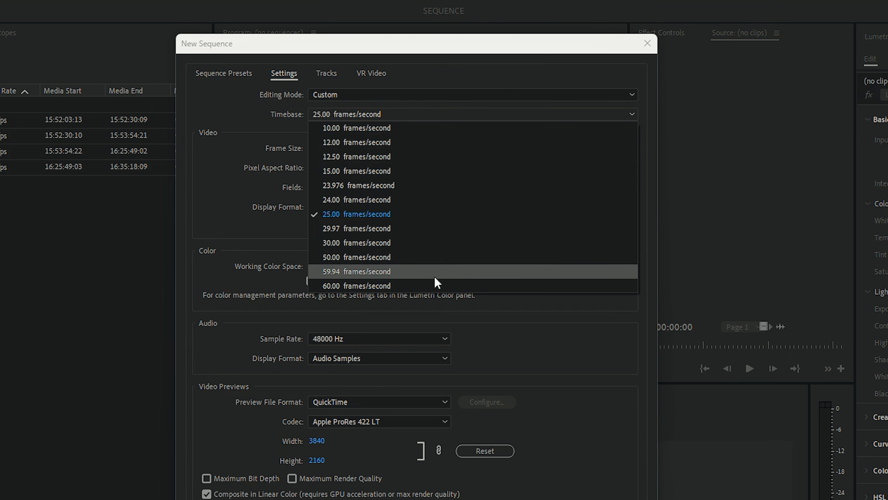
{"action": "left_click", "coordinate": [524, 354]}
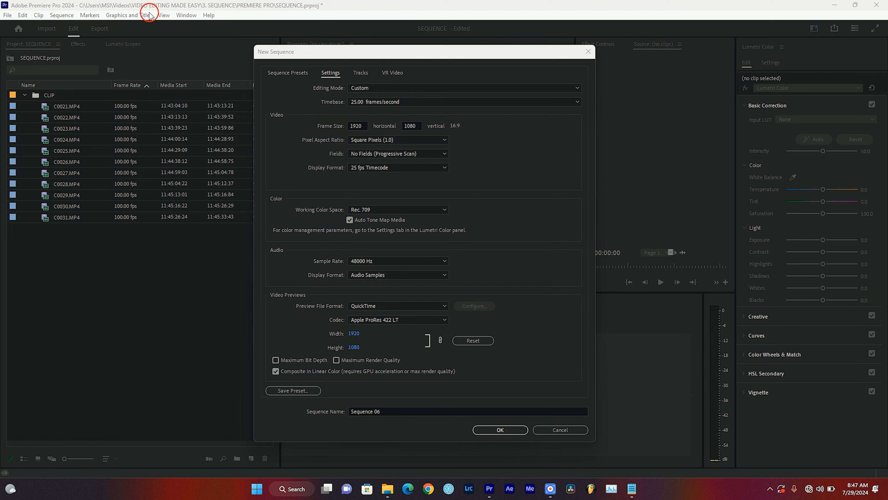
{"action": "mouse_move", "coordinate": [101, 94]}
{"action": "left_mouse_down"}
{"action": "mouse_move", "coordinate": [152, 164]}
{"action": "mouse_move", "coordinate": [152, 246]}
{"action": "left_mouse_up"}
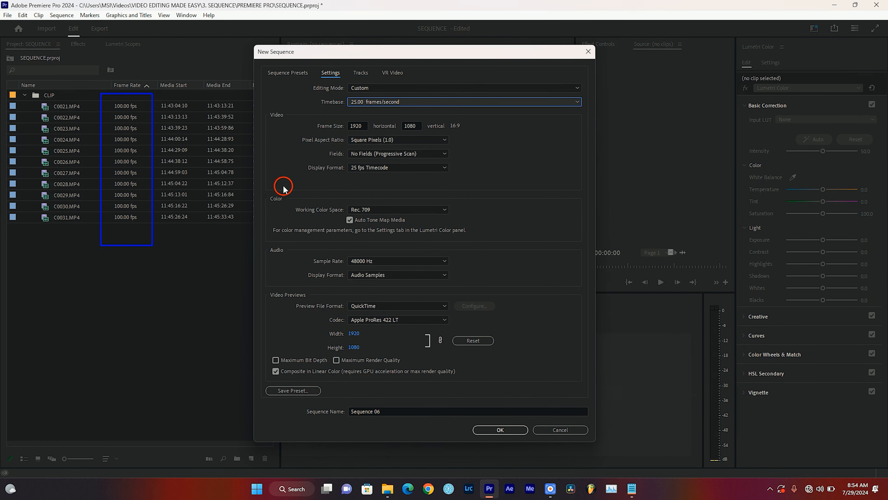
- Choose Rec. 709 as the new sequence's working color space and leave Auto Tone Map Media enabled
{"action": "left_click", "coordinate": [435, 209]}
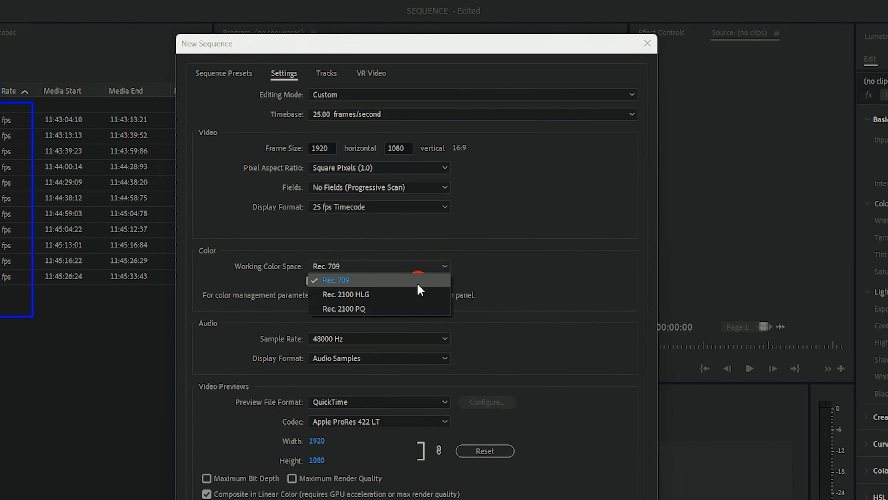
{"action": "left_click", "coordinate": [417, 285]}
{"action": "left_click", "coordinate": [312, 280]}
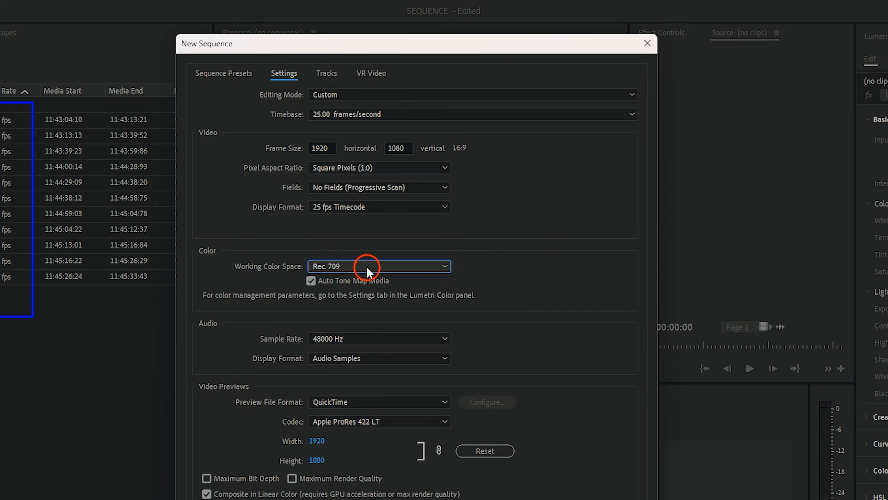
{"action": "left_click", "coordinate": [311, 281]}
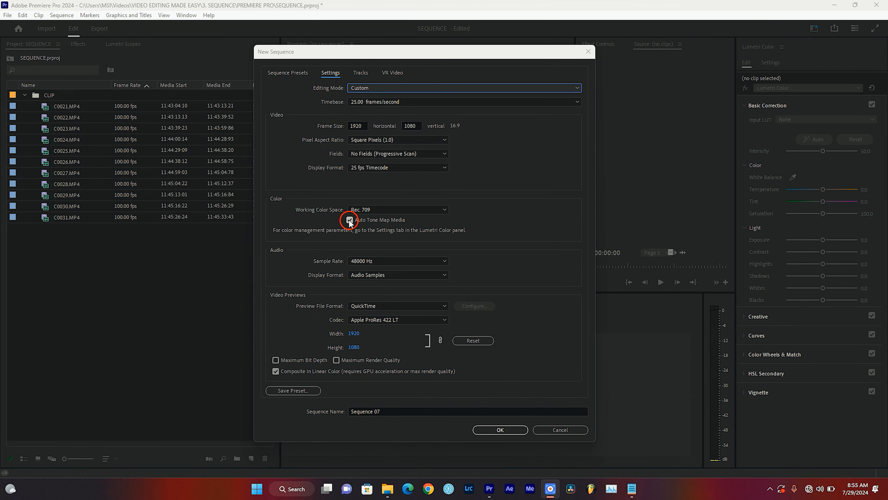
{"action": "left_click", "coordinate": [311, 281]}
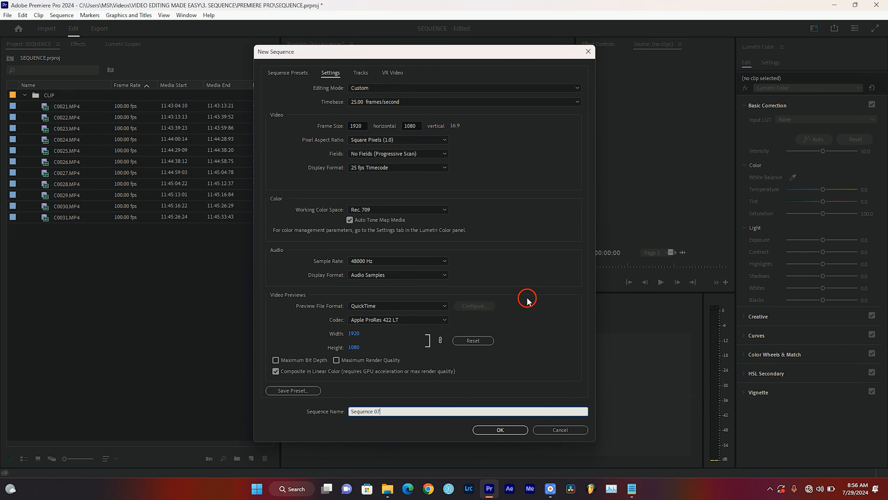
- Name the new sequence "25FPS SEQUENCE SETTINGS." and create it
{"action": "key", "text": "ctrl+a"}
{"action": "type", "text": "2"}
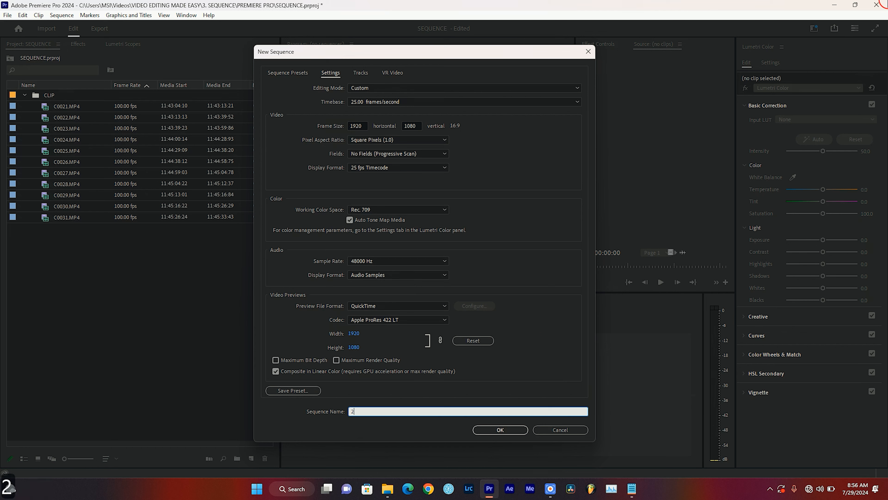
{"action": "type", "text": "5FPS"}
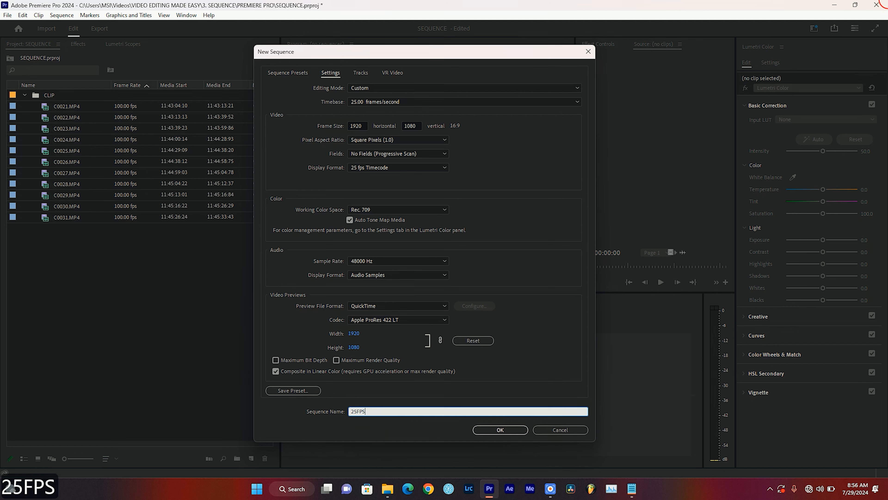
{"action": "type", "text": " SEQUENCE S"}
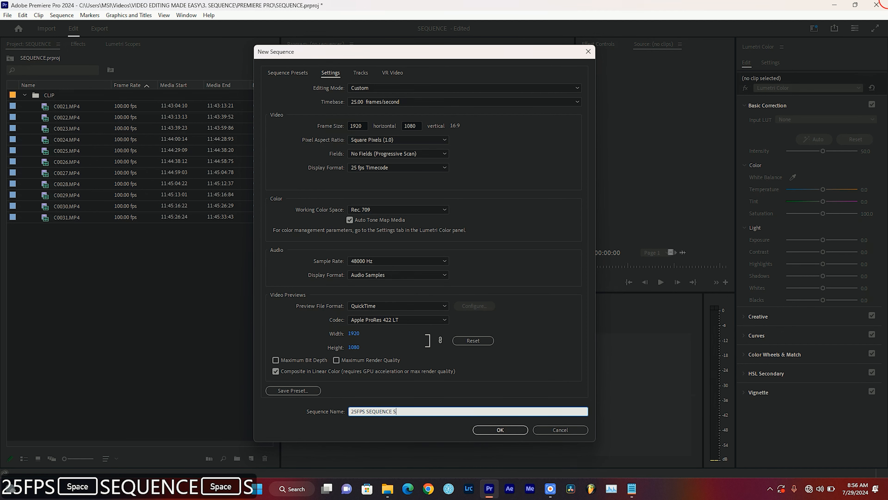
{"action": "type", "text": "ETTINGS"}
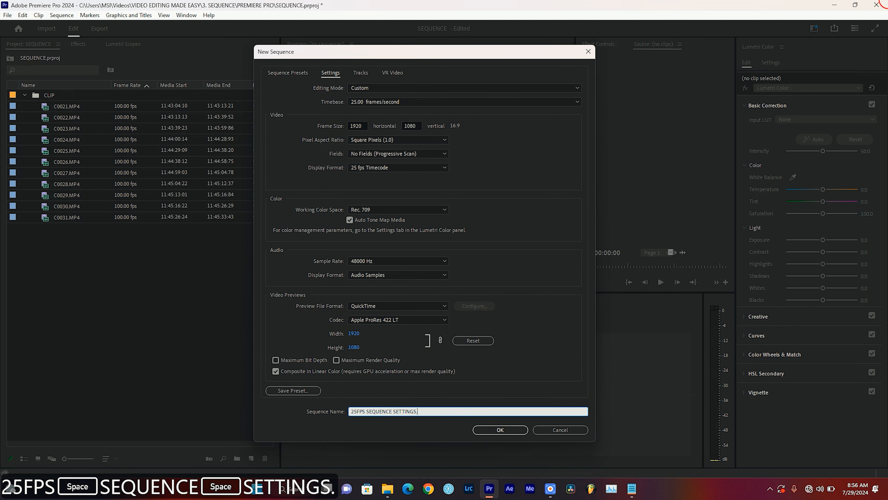
{"action": "key", "text": "Return"}
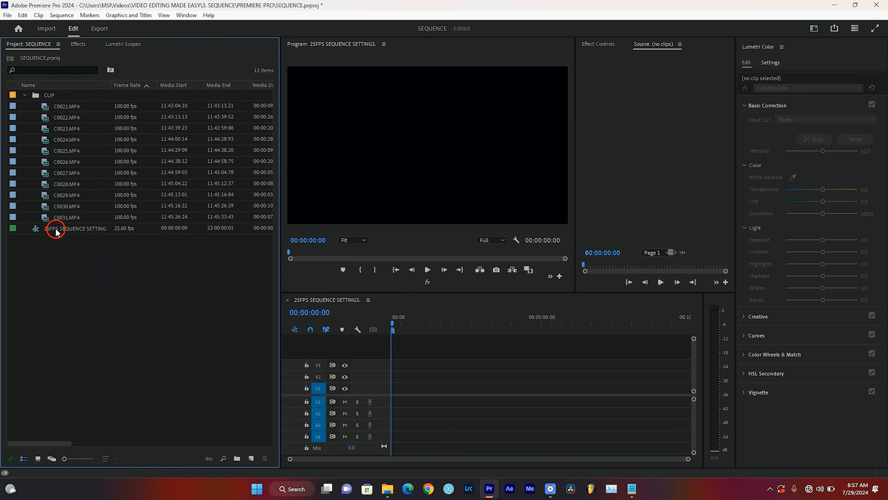
- Place all clips from C0021.MP4 to C0031.MP4 on V1 and A1 at about 00:01:59:13, keeping the existing sequence settings
{"action": "left_click_drag", "start_coordinate": [56, 230], "coordinate": [57, 242]}
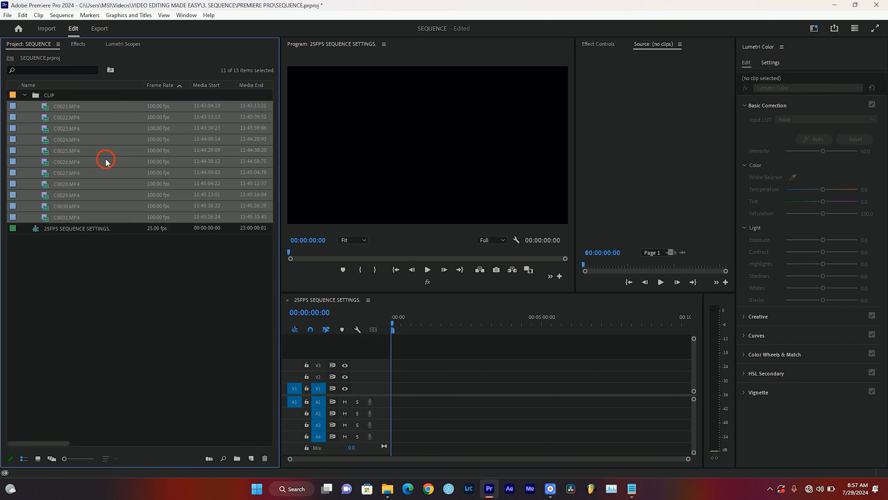
{"action": "left_click_drag", "start_coordinate": [67, 116], "coordinate": [175, 207]}
{"action": "left_click_drag", "start_coordinate": [336, 297], "coordinate": [454, 389]}
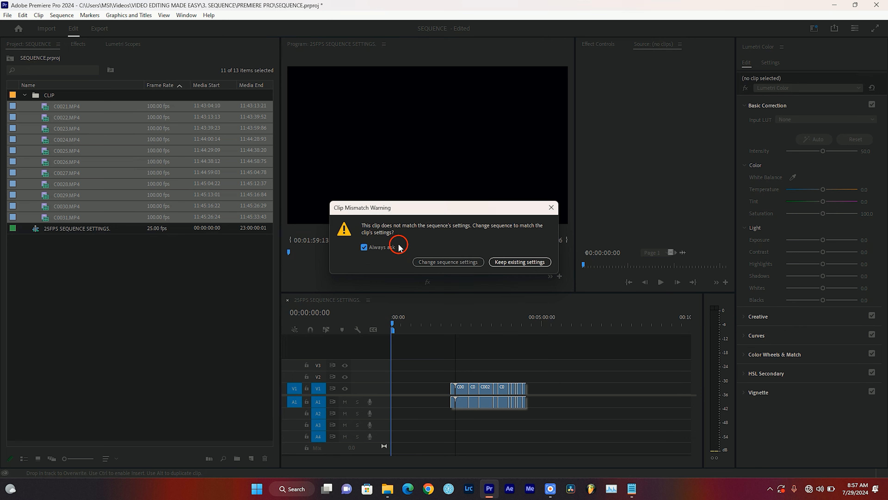
{"action": "left_click", "coordinate": [528, 266]}
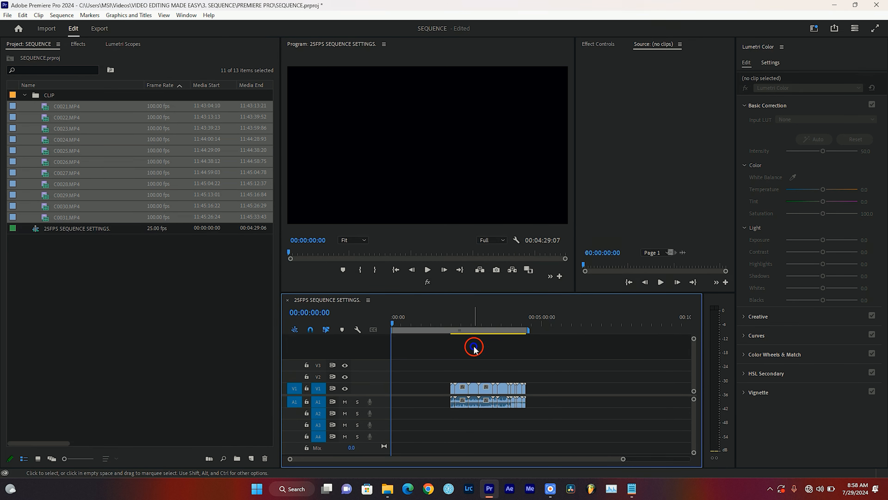
- Select all the clips placed in the 25 fps sequence's timeline
{"action": "scroll", "coordinate": [497, 401], "scroll_direction": "up", "scroll_amount": 3, "text": "alt"}
{"action": "left_click_drag", "start_coordinate": [406, 356], "coordinate": [537, 388]}
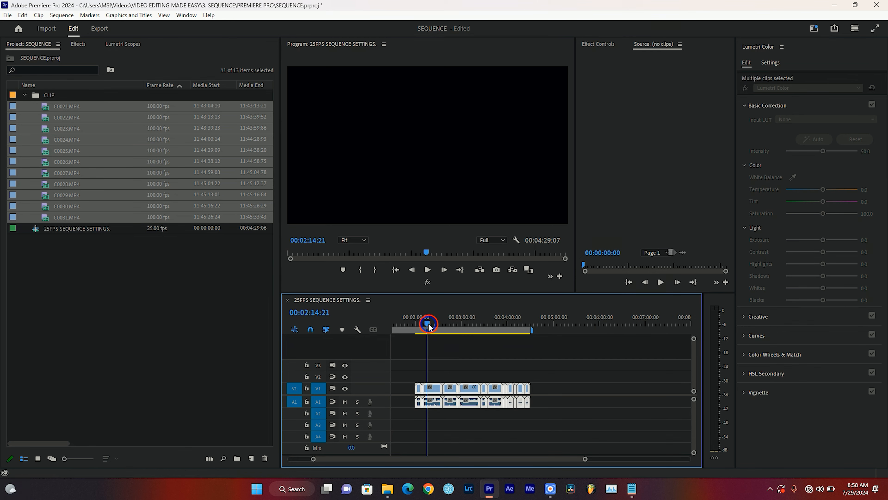